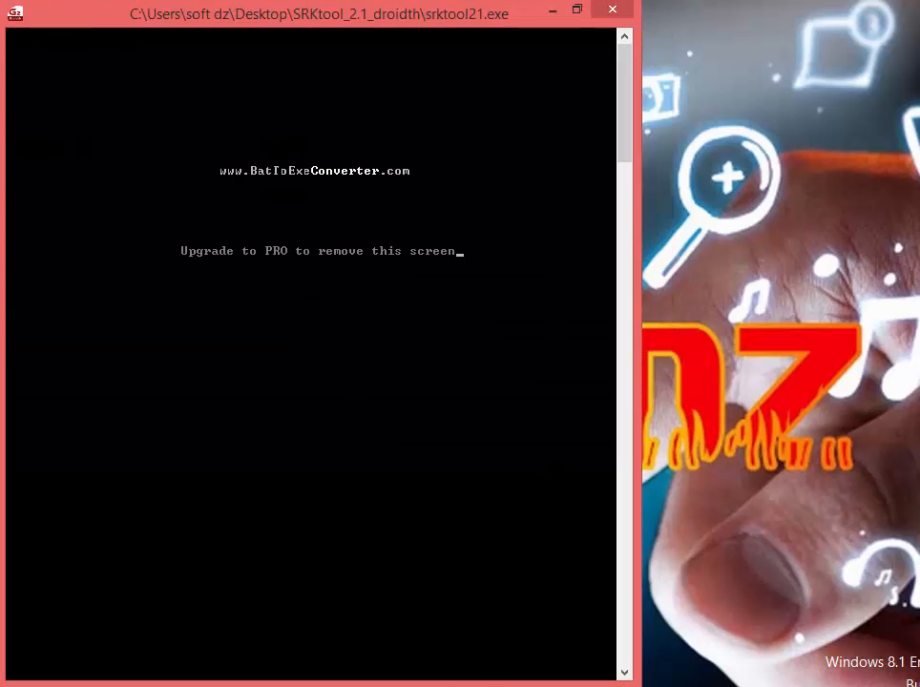
- Continue past the converter notice and choose option 4, Fixed Utility, from the main features
key(Return)
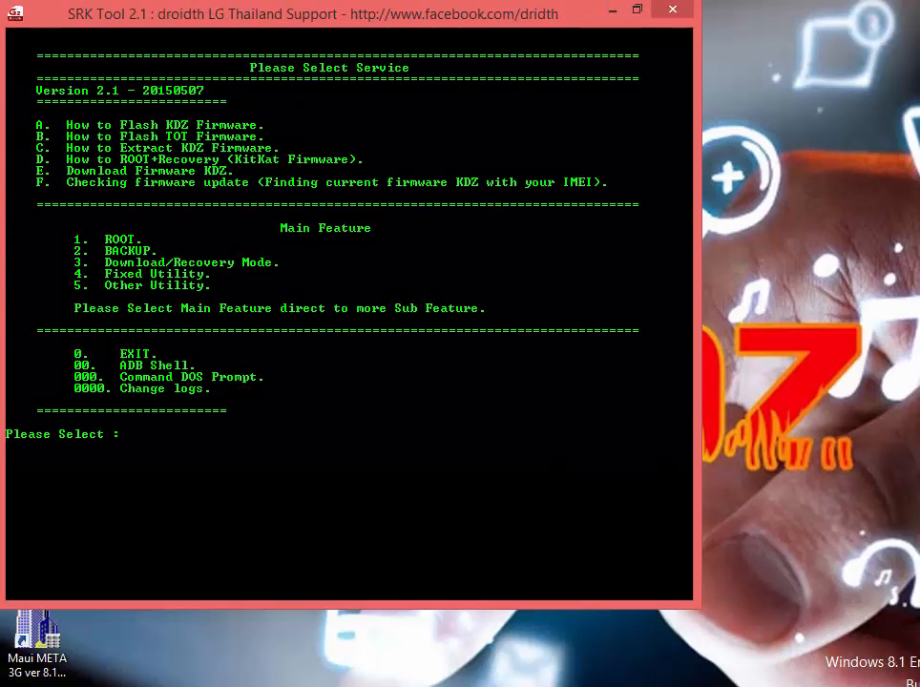
right_click(127, 277)
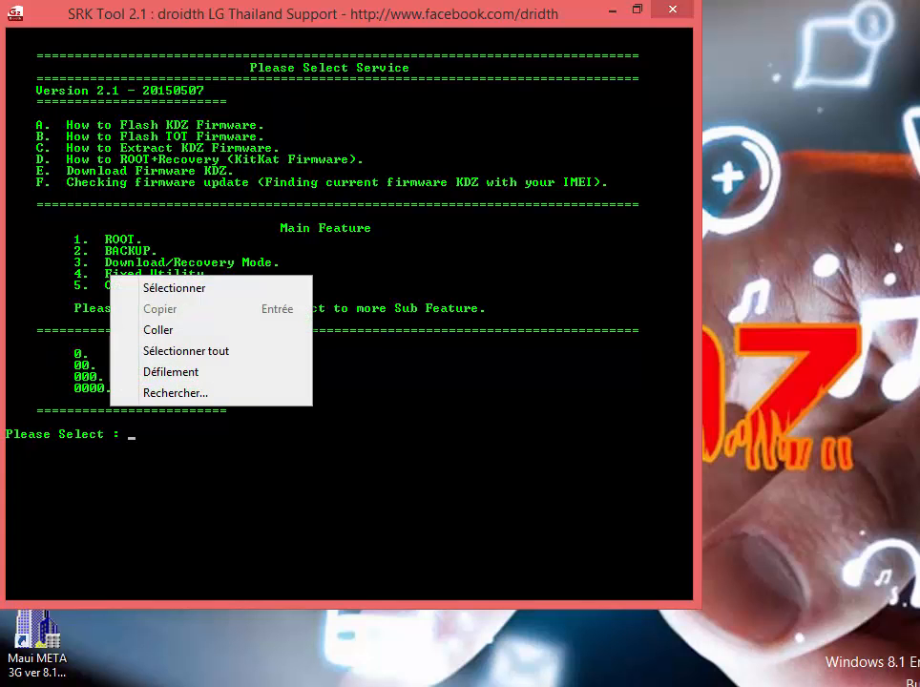
click(172, 288)
drag(68, 274, 219, 274)
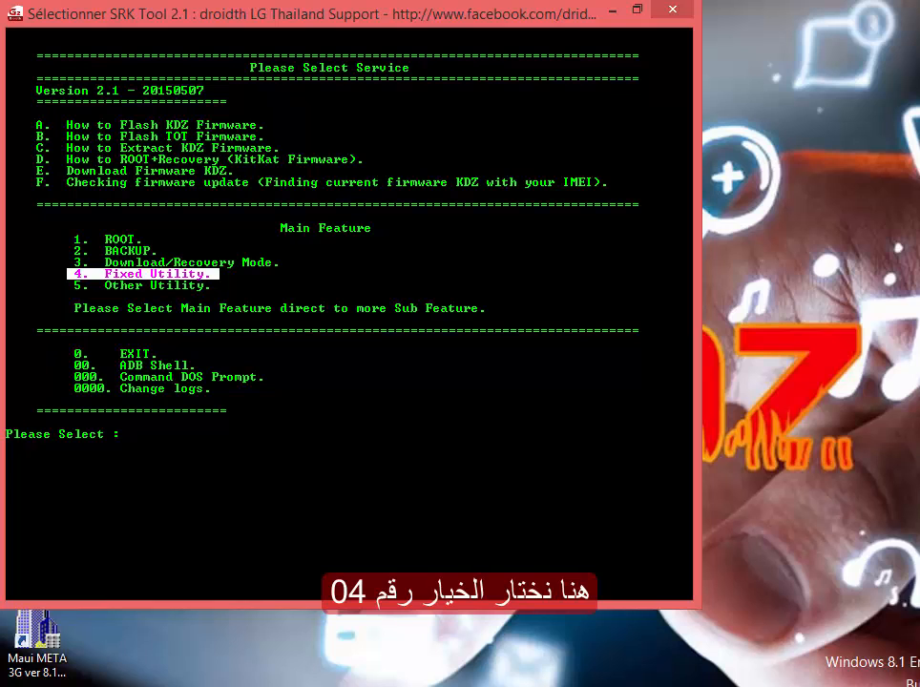
click(147, 434)
key(Escape)
text(4)
key(Return)
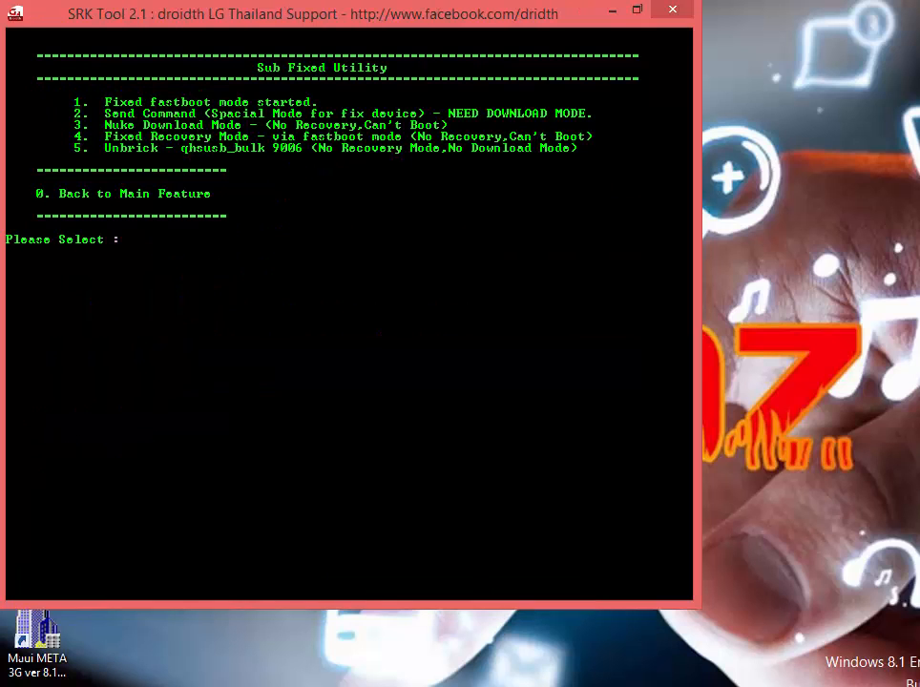
- Choose option 5, Unbrick - qhsusb_bulk 9006, from the Sub Fixed Utility list
right_click(85, 149)
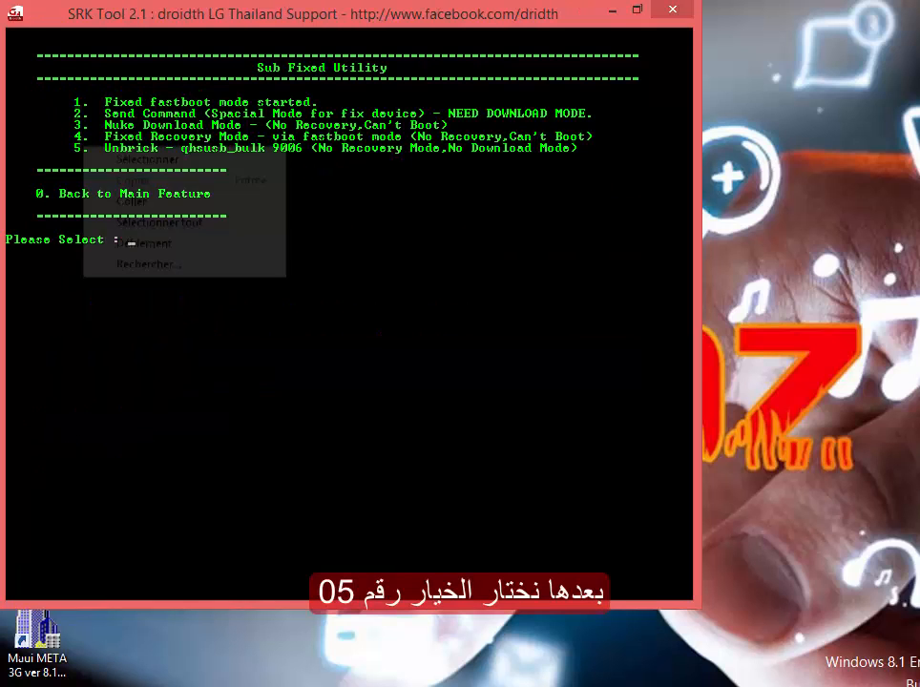
click(147, 159)
drag(69, 148, 594, 153)
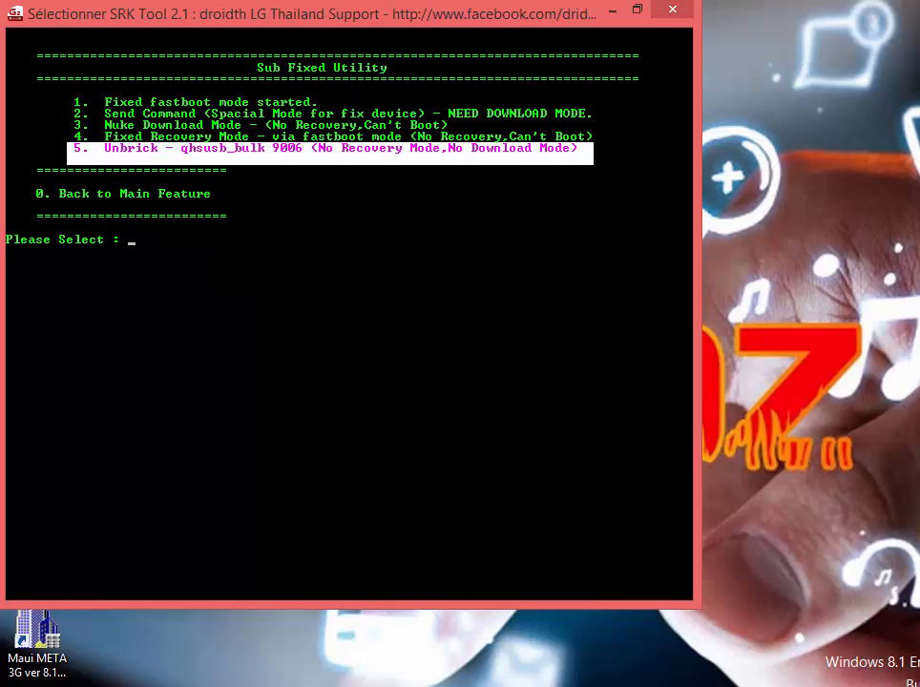
click(177, 251)
click(131, 229)
key(Down)
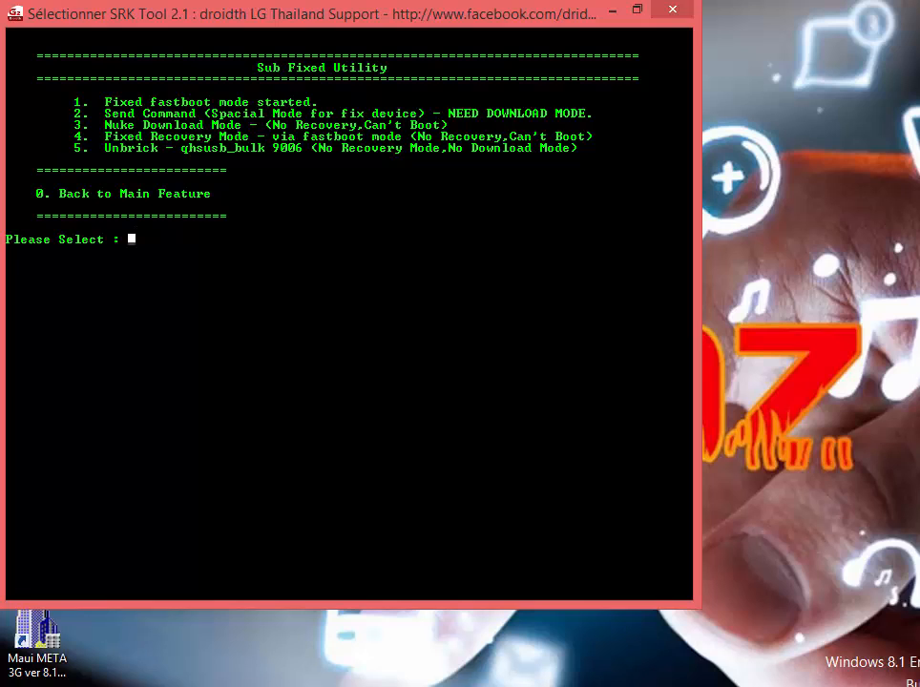
text(5)
key(Return)
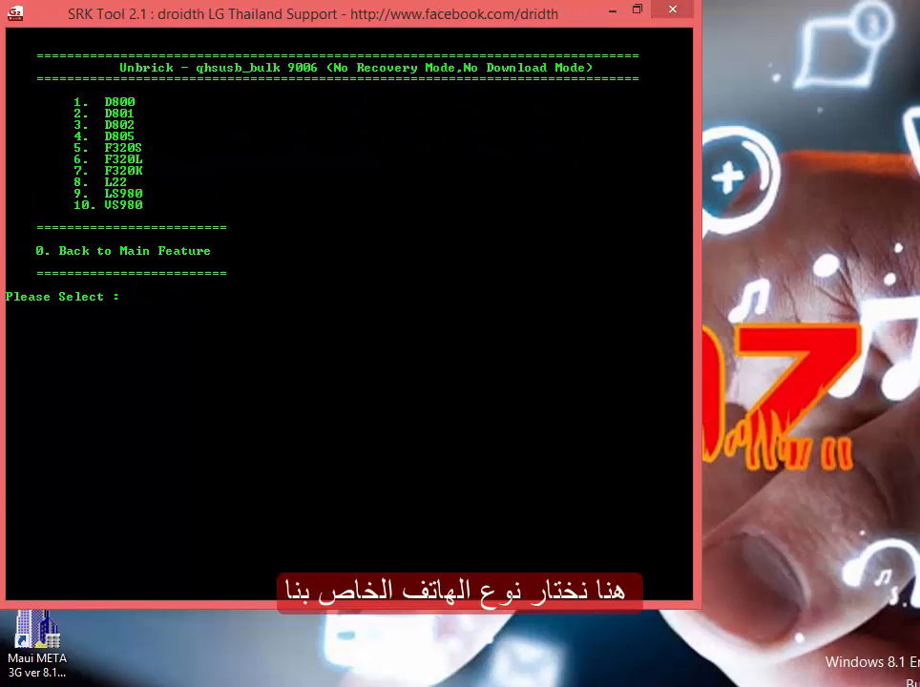
- Select phone model 9, LS980, for the unbrick and confirm continuing with Y
right_click(130, 190)
click(194, 203)
drag(69, 193, 143, 193)
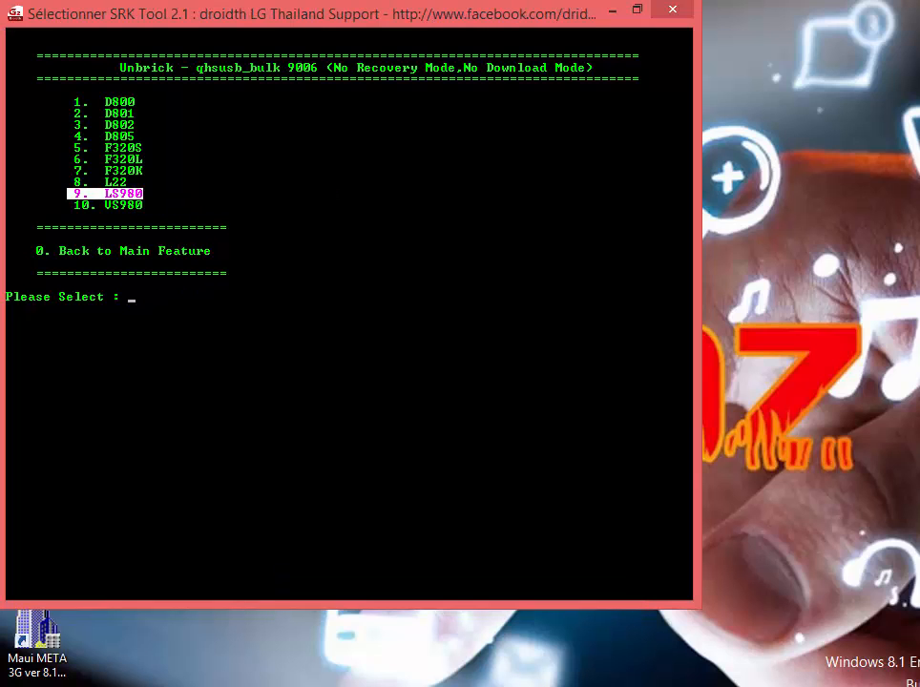
key(Return)
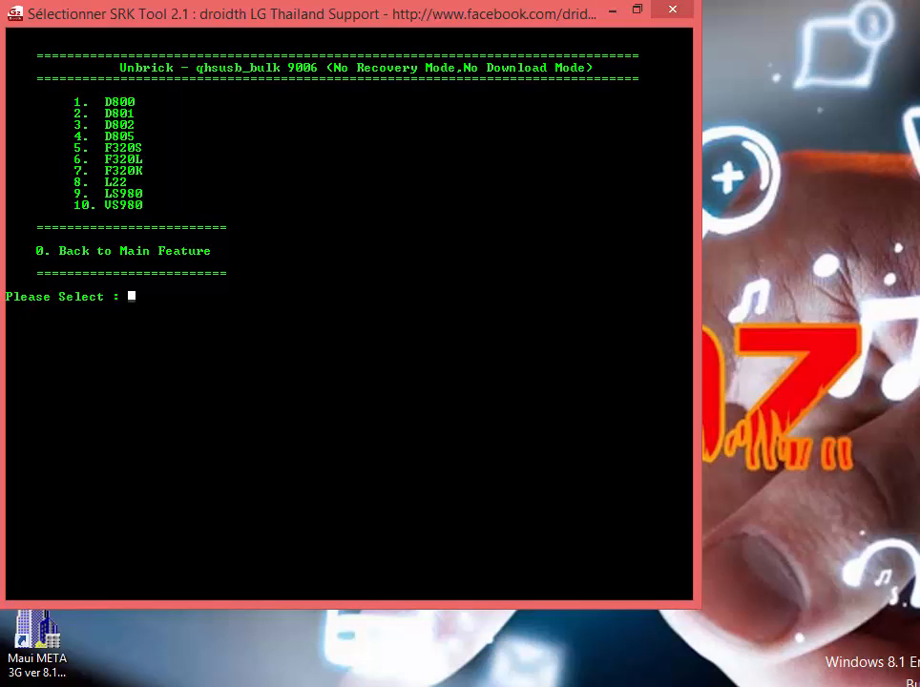
text(9)
key(Return)
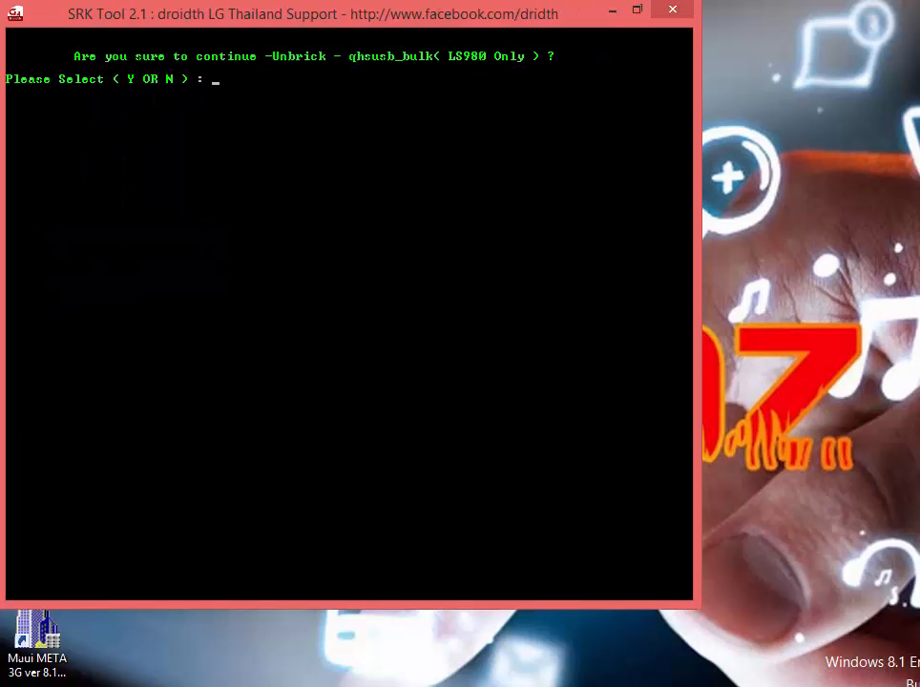
text(Y)
key(Return)
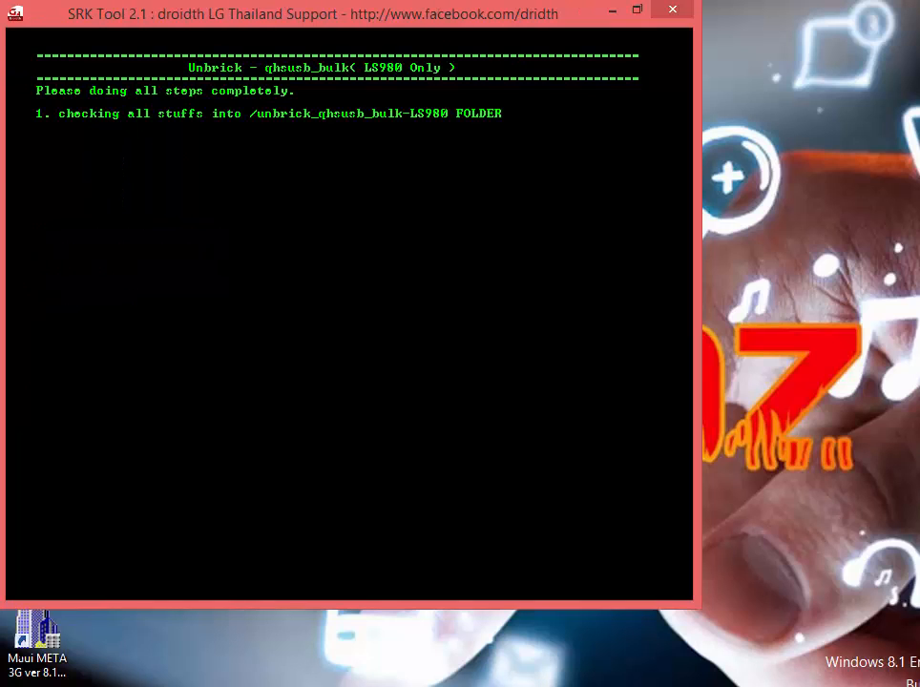
- Confirm the LS980 image file check with Y and continue to Disk Management to find the disk with many partitions
text(Y OR N ) : Y)
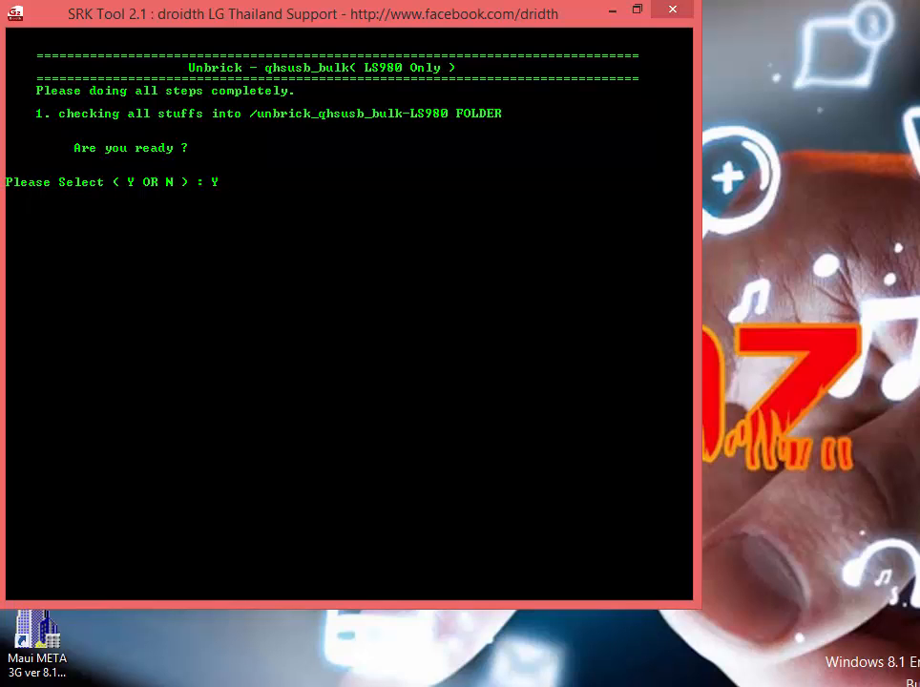
key(Return)
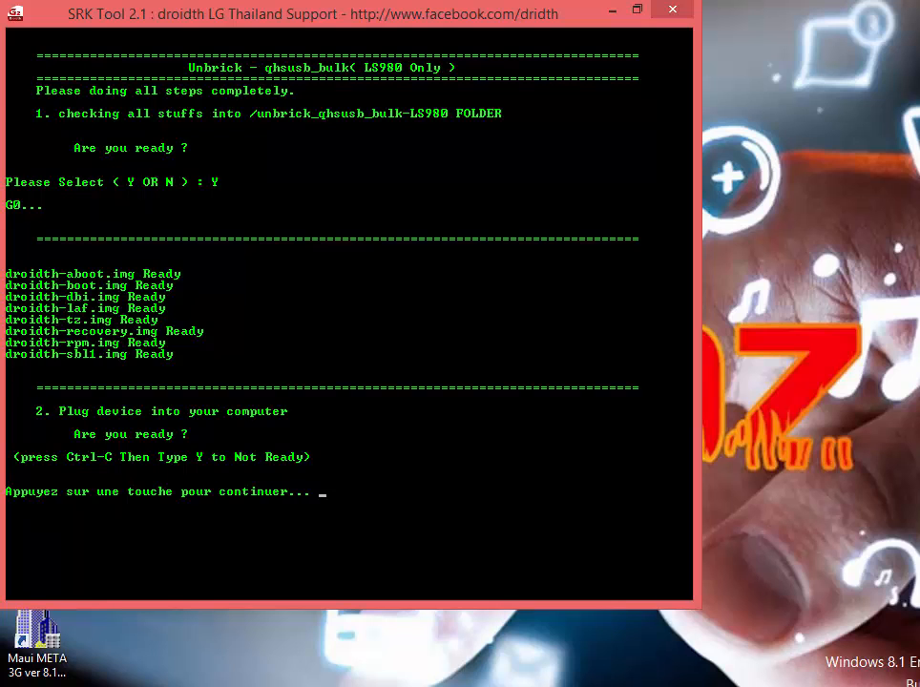
key(Return)
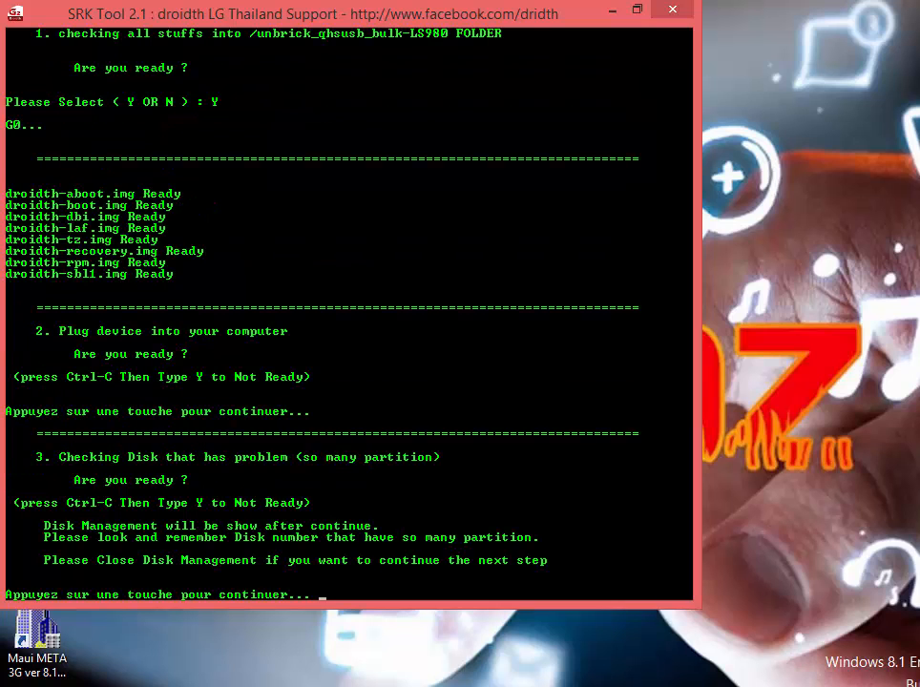
key(Return)
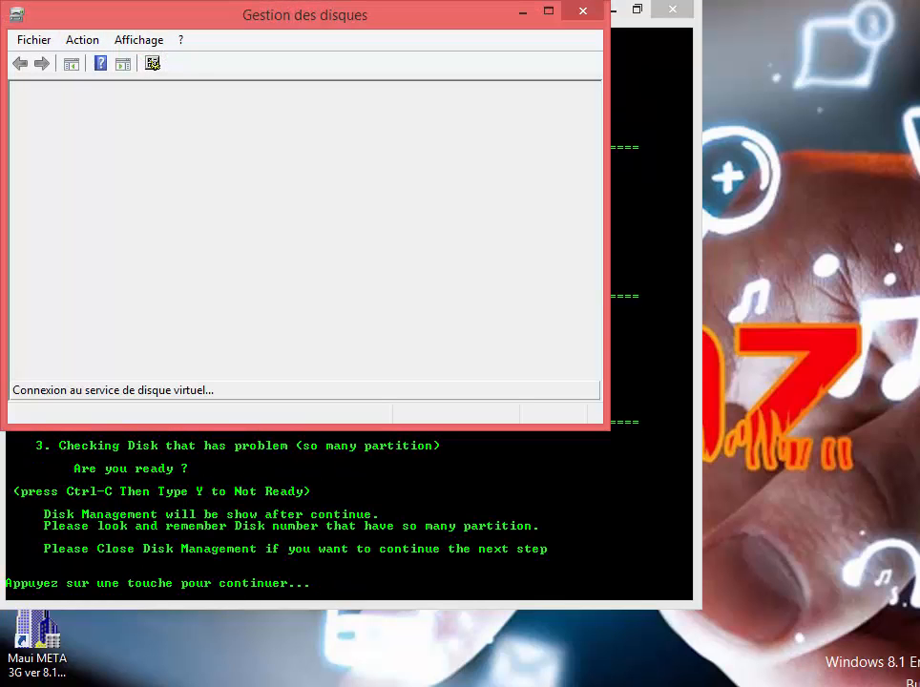
drag(419, 30, 627, 59)
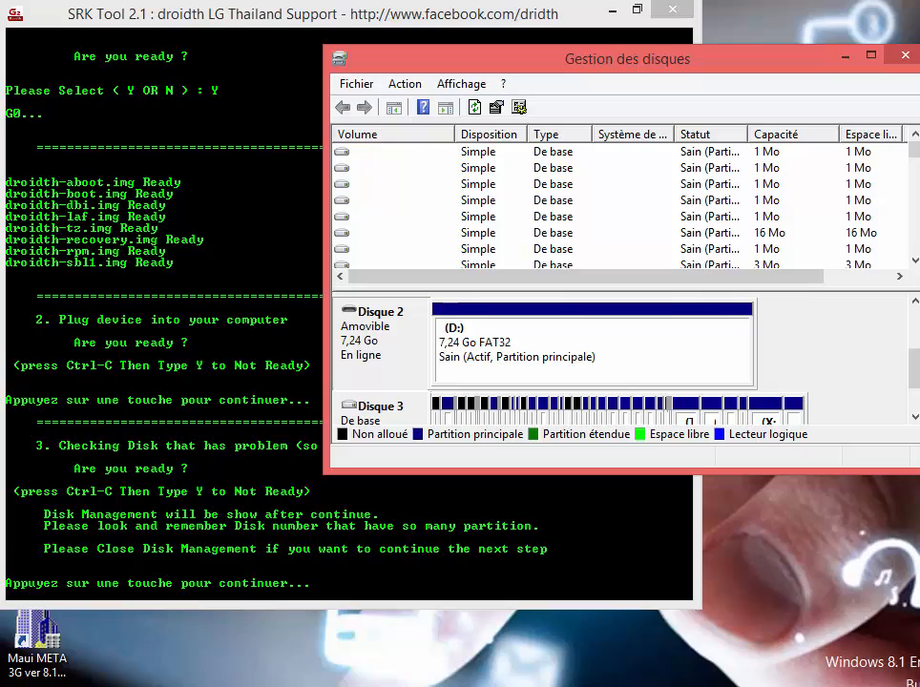
scroll(621, 353, down, 1)
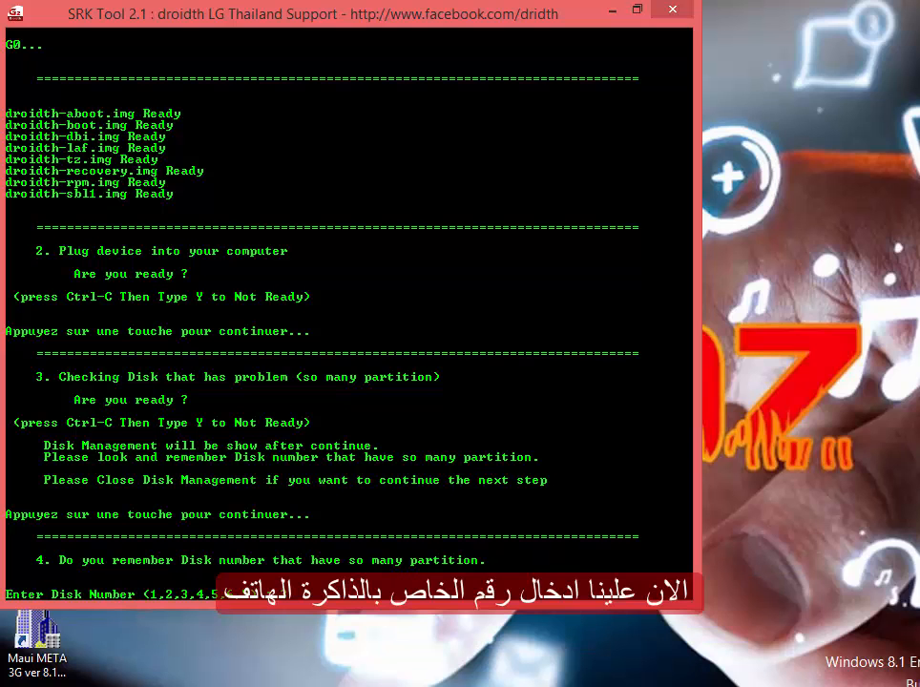
- Enter 3 as the number of the disk with many partitions and continue to the disk selection
right_click(56, 484)
click(103, 497)
drag(44, 480, 554, 481)
drag(308, 594, 86, 594)
click(322, 594)
click(284, 594)
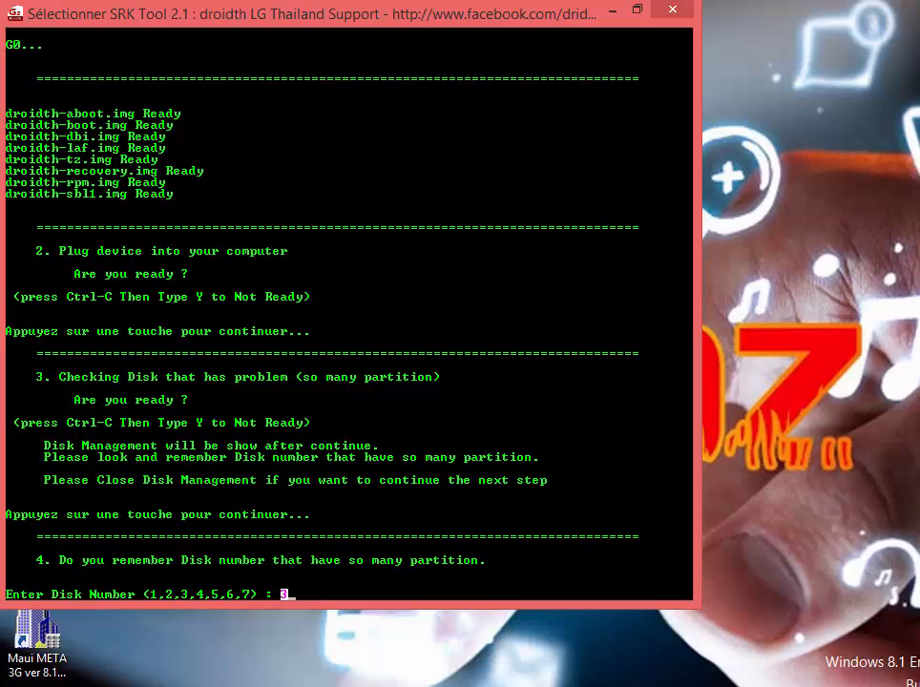
click(292, 583)
click(284, 593)
key(Return)
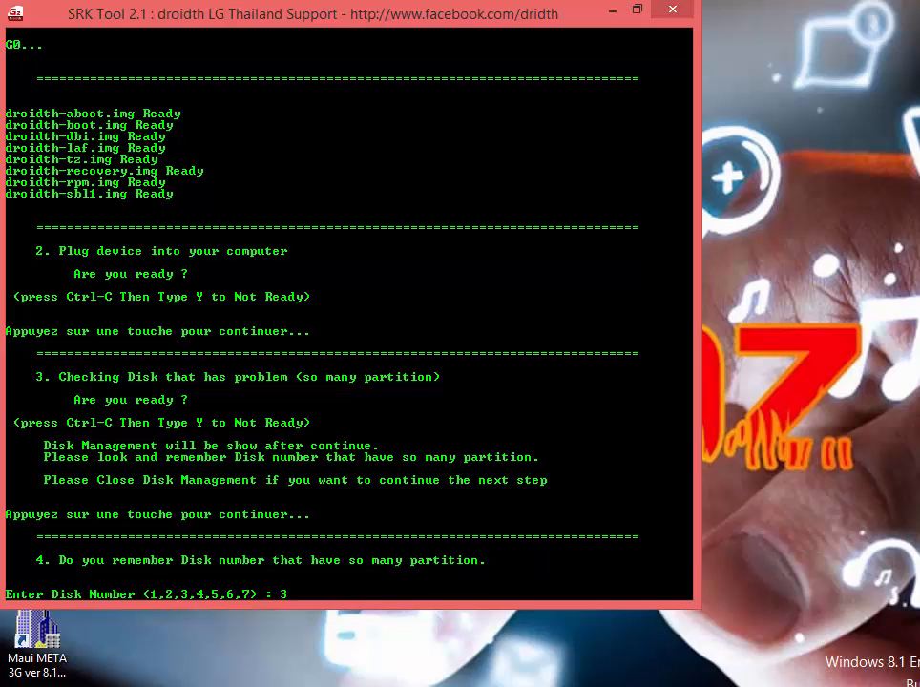
click(638, 8)
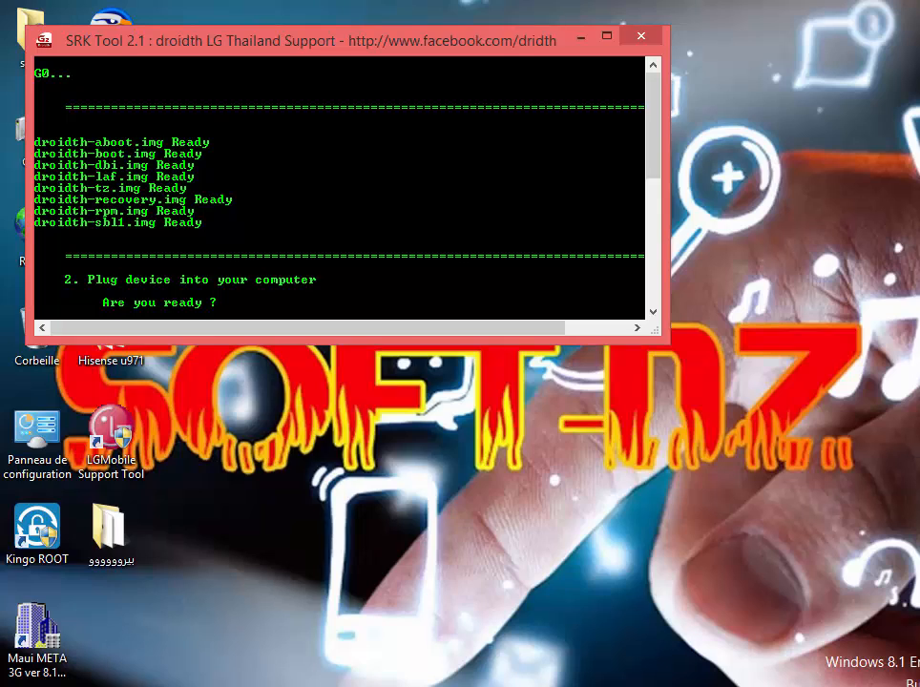
click(607, 36)
key(Return)
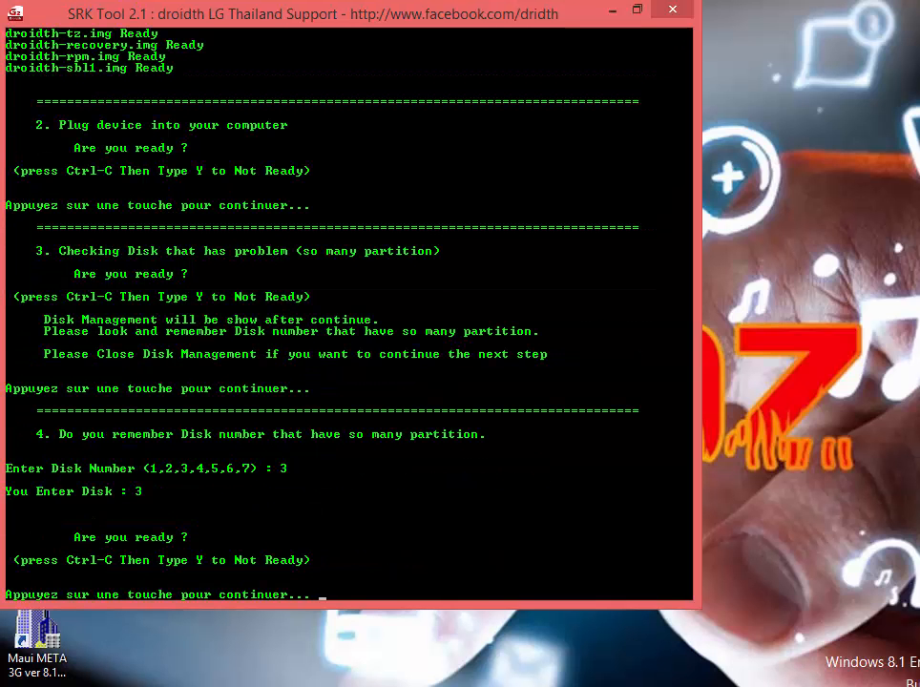
key(Return)
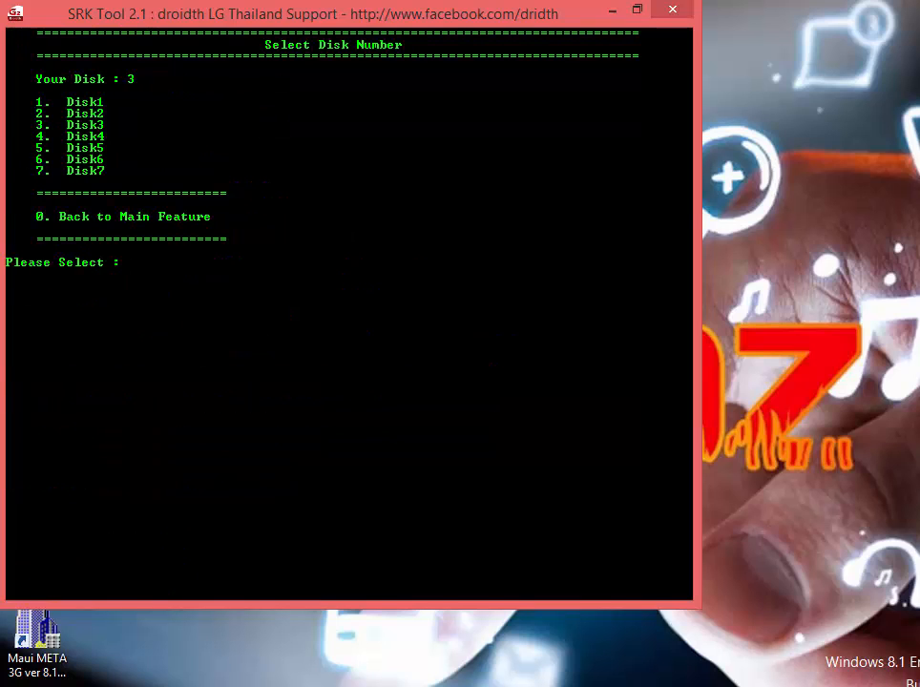
- Choose option 3, Disk3, as the target disk for the unbrick
right_click(50, 80)
click(107, 93)
drag(32, 125, 102, 125)
click(124, 263)
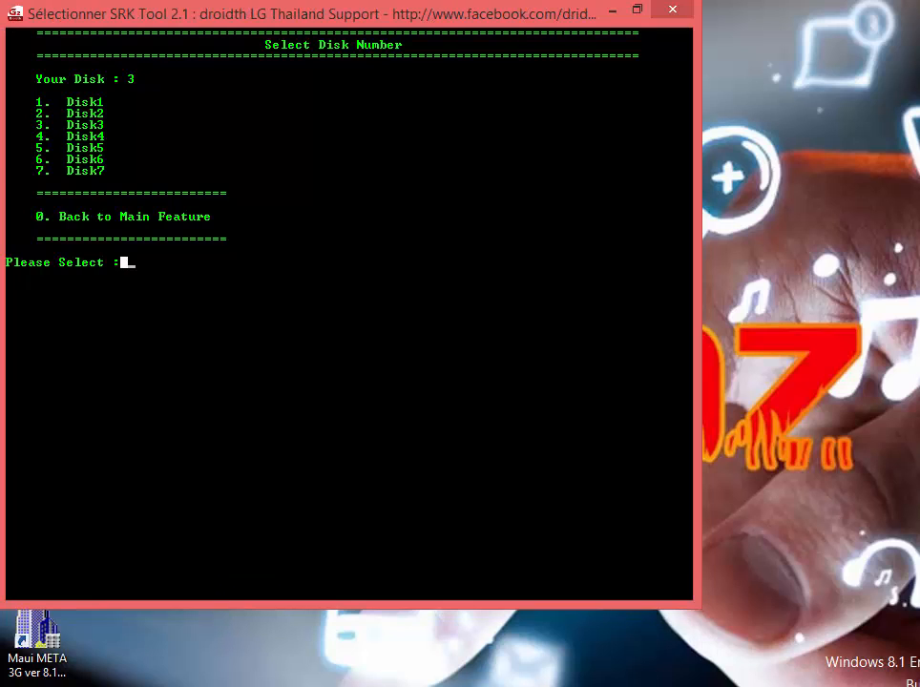
text(3)
key(Return)
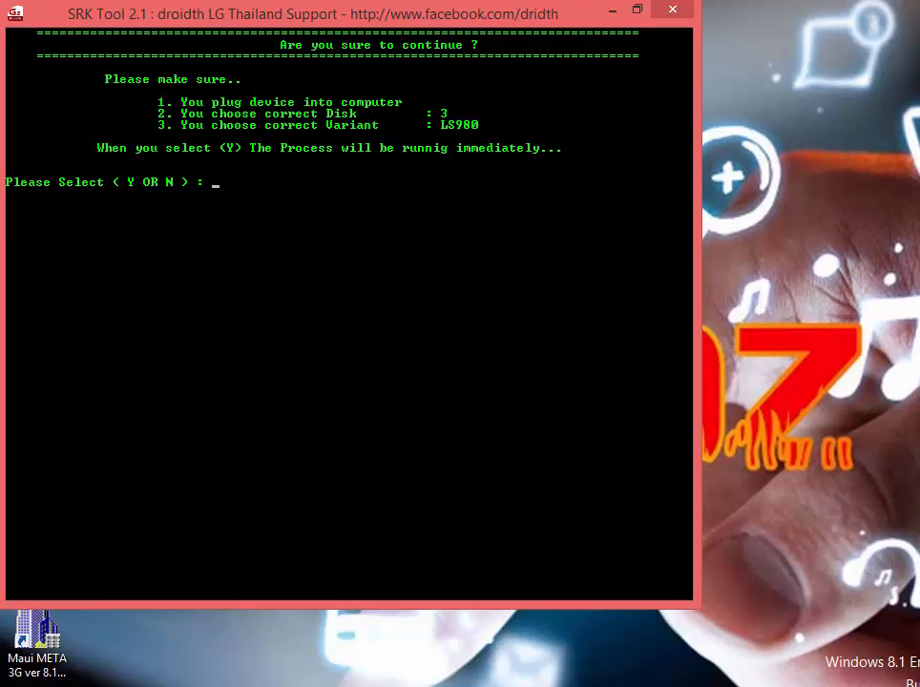
- Check the chosen disk number in the final confirmation and start the unbrick process with Y
right_click(143, 116)
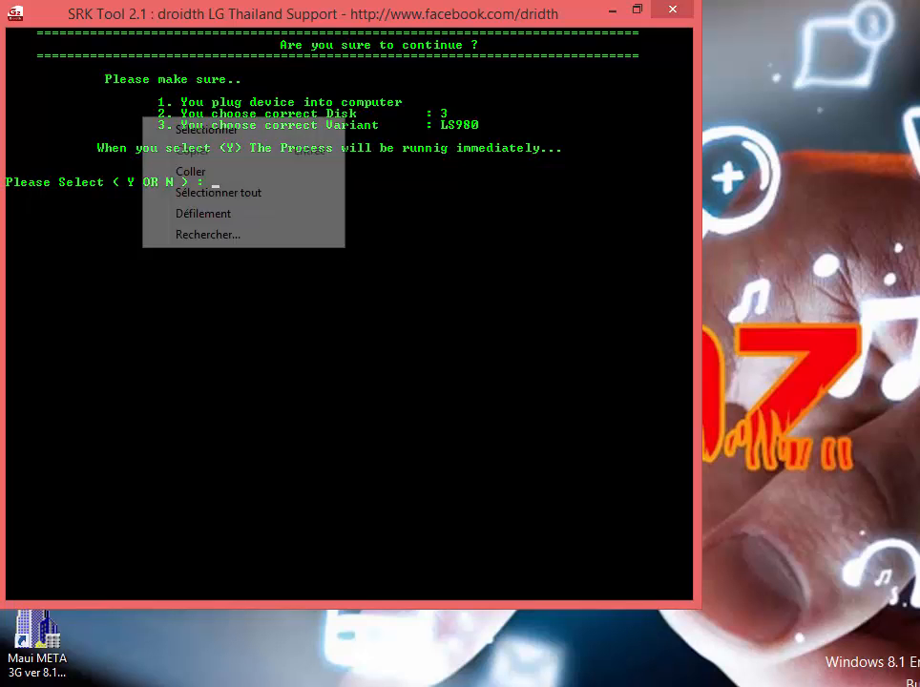
click(201, 129)
drag(151, 113, 449, 114)
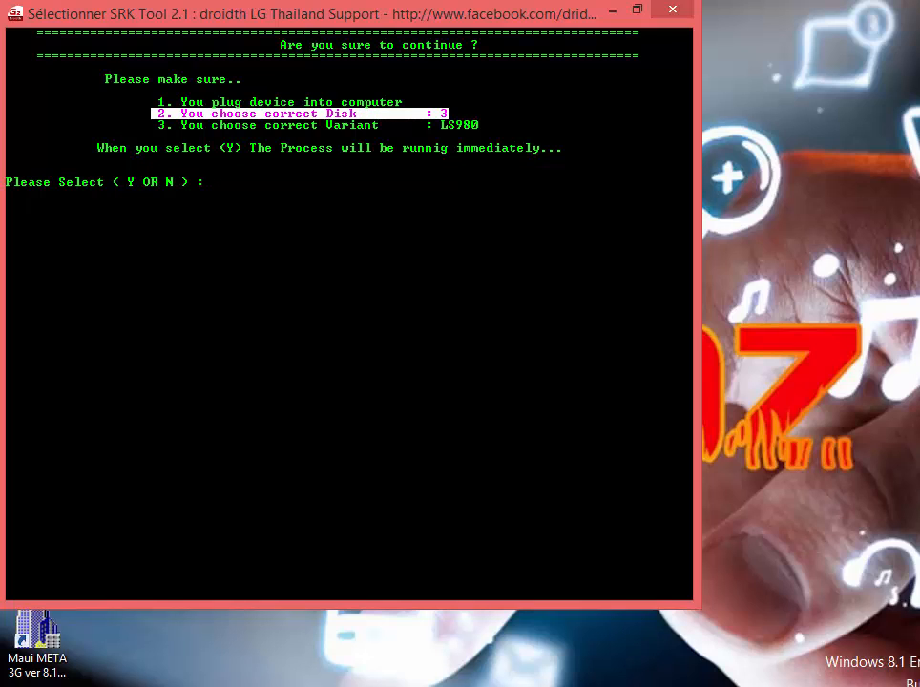
click(200, 182)
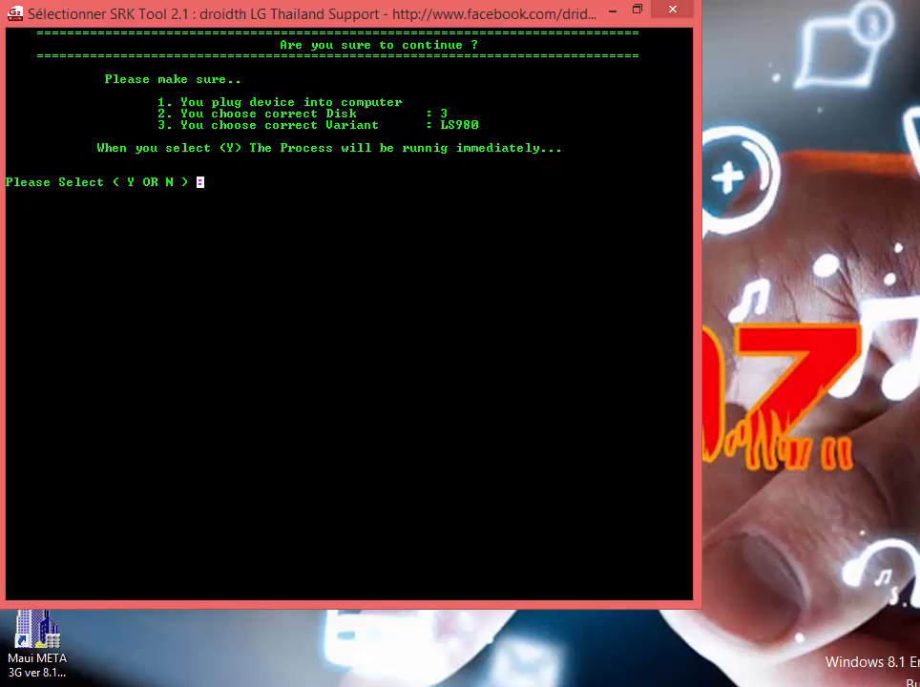
click(208, 194)
click(208, 183)
text(Y)
key(Return)
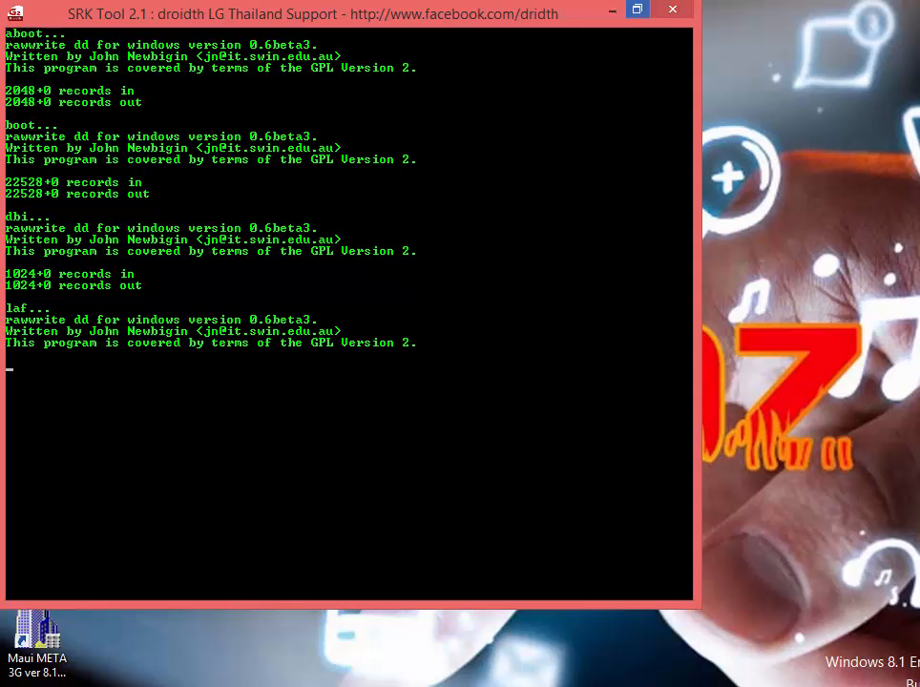
- Restore the console window from its maximized state, move it across the desktop and reduce its height
click(638, 10)
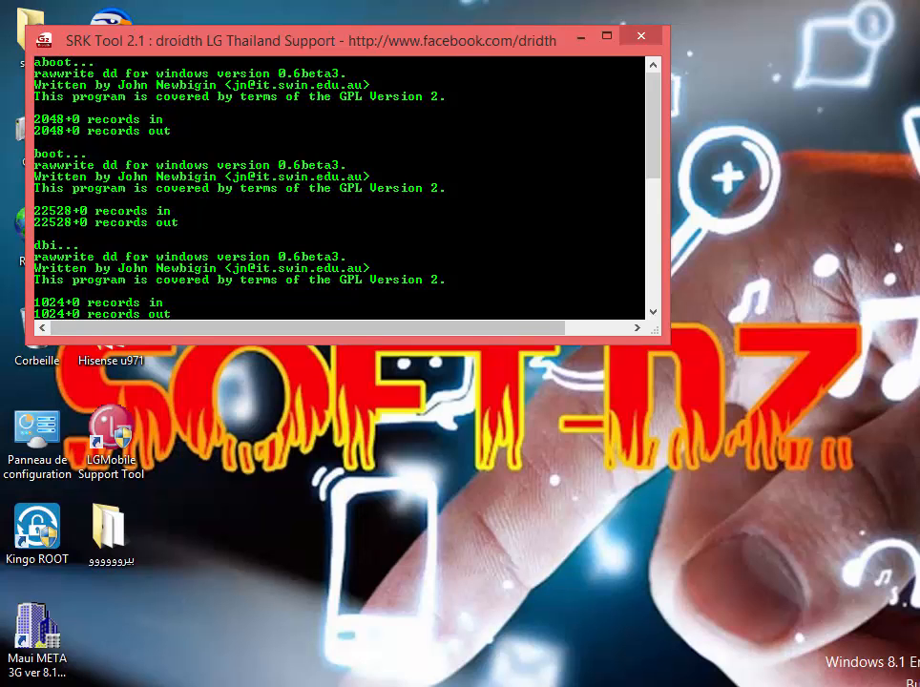
drag(430, 40, 521, 27)
drag(760, 13, 767, 0)
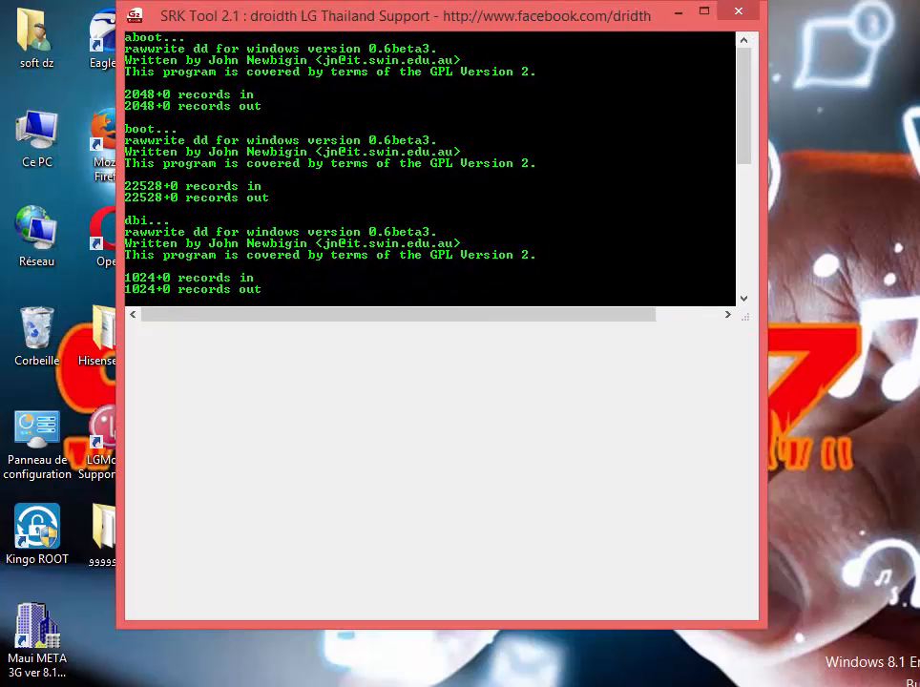
drag(621, 626, 620, 316)
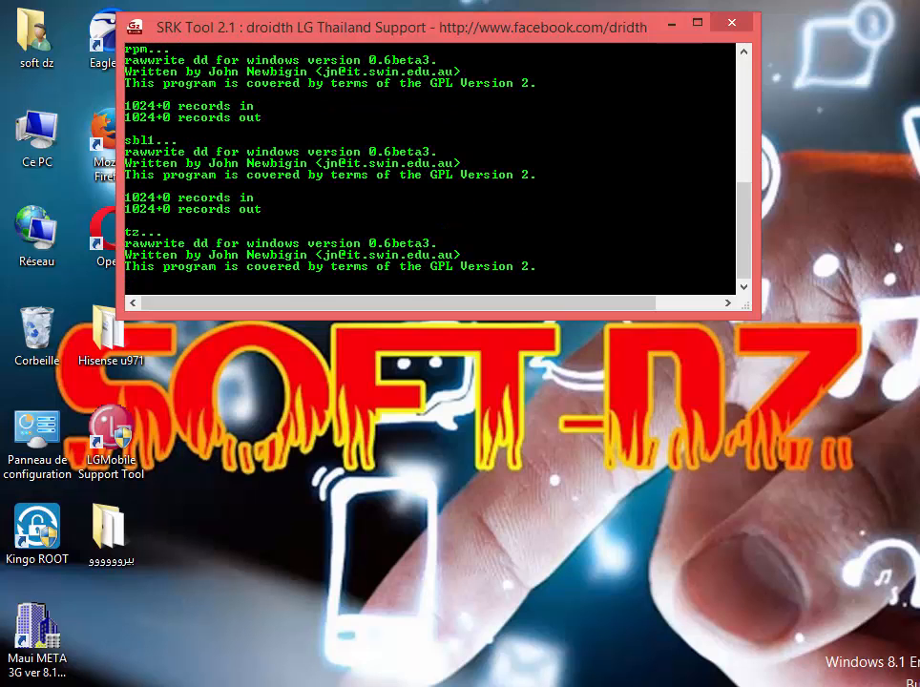
- Examine the closing instructions about disconnecting USB and restarting the device, and the continue prompt
right_click(256, 255)
click(319, 269)
drag(128, 255, 400, 255)
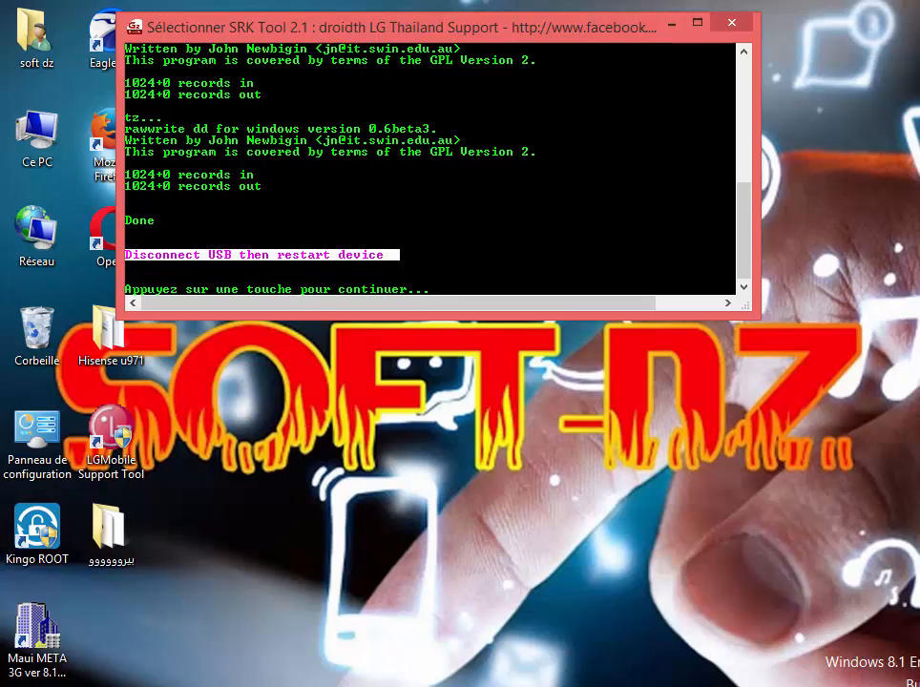
drag(125, 290, 432, 289)
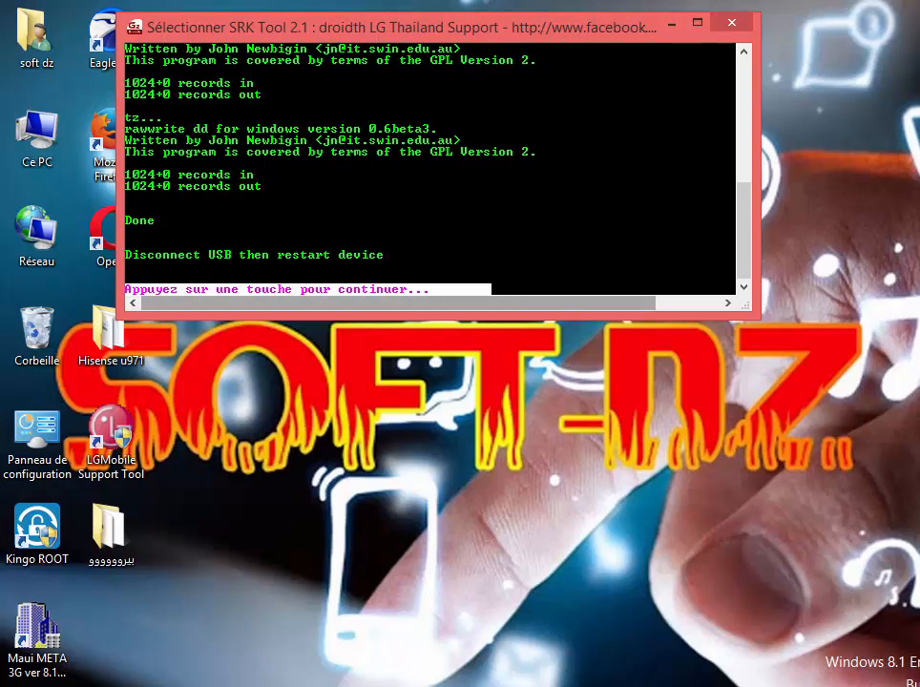
key(Return)
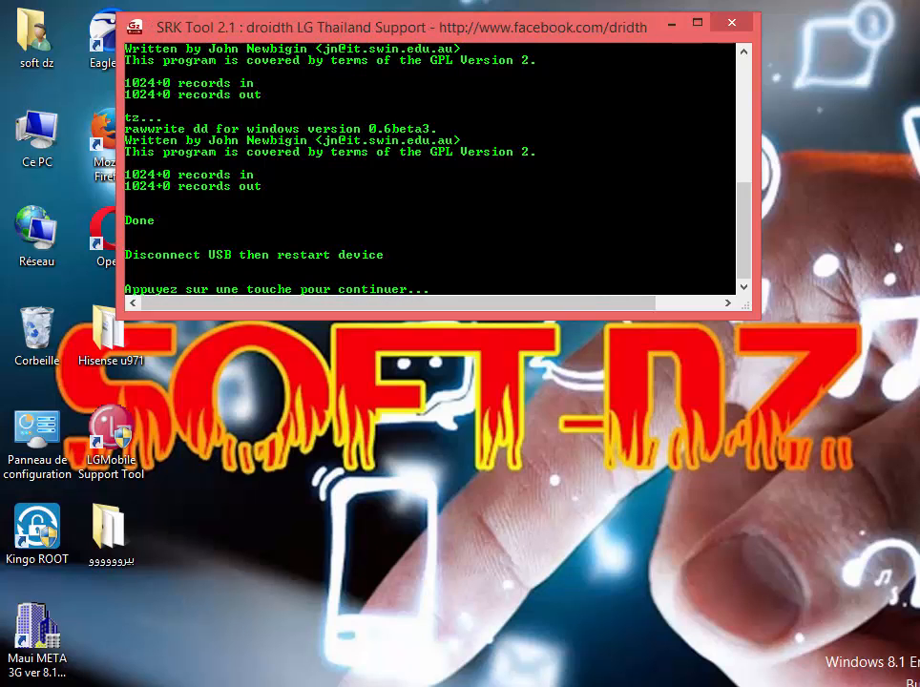